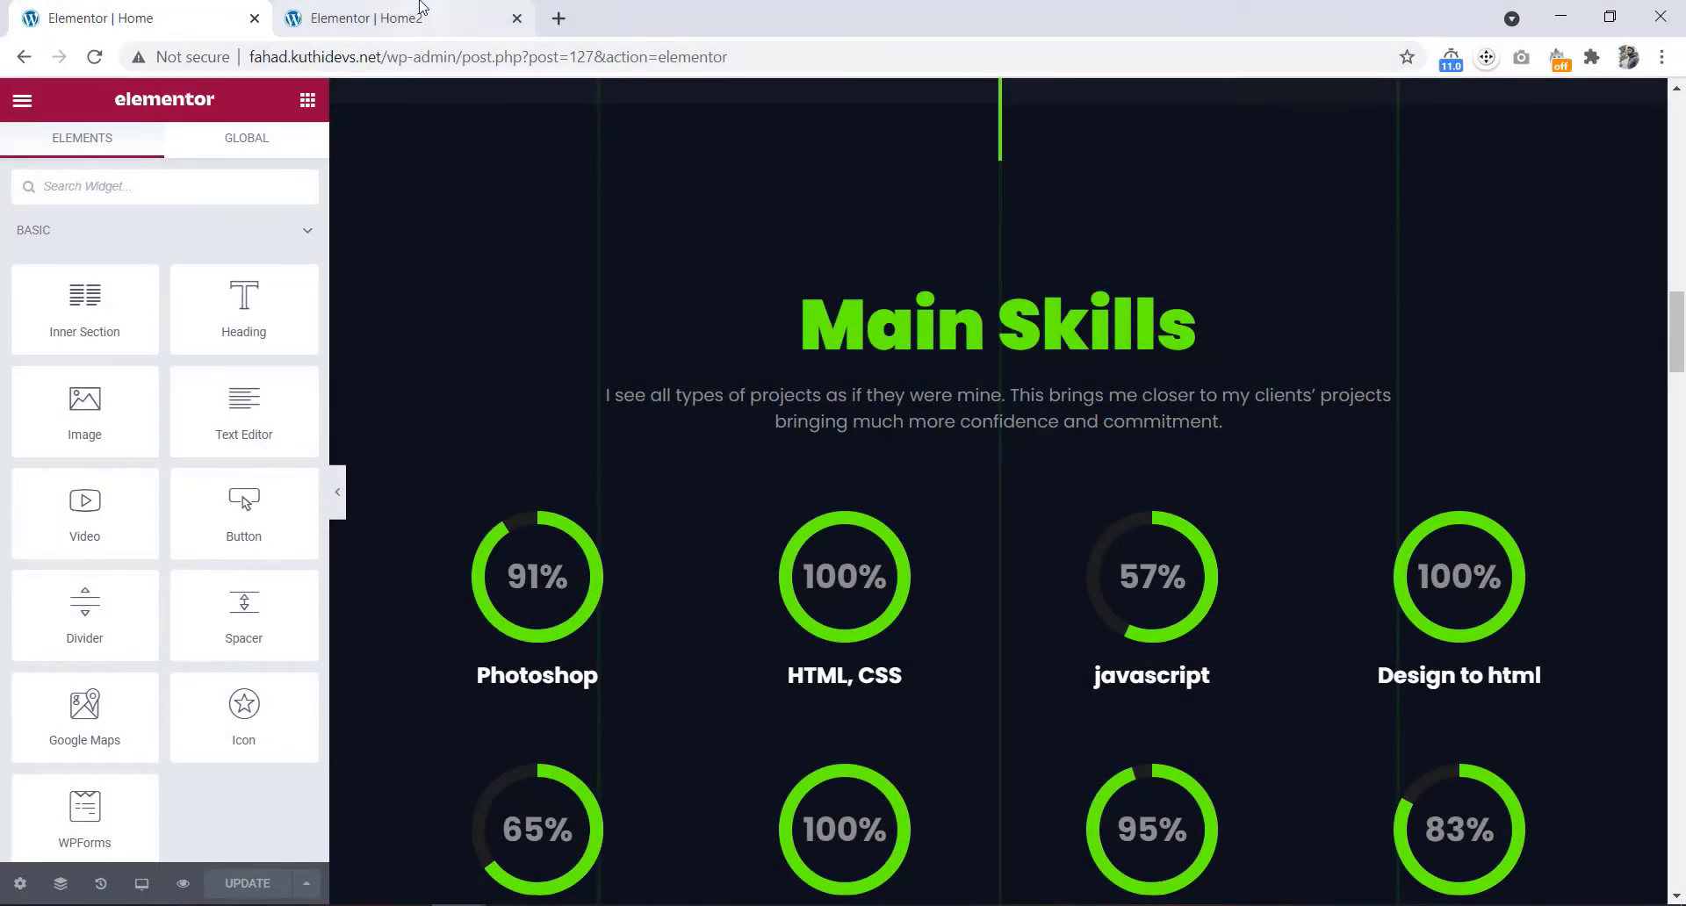
# Flip between the Home and Home2 editors, ending back on the Home page
pyautogui.click(426, 21)
pyautogui.click(132, 17)
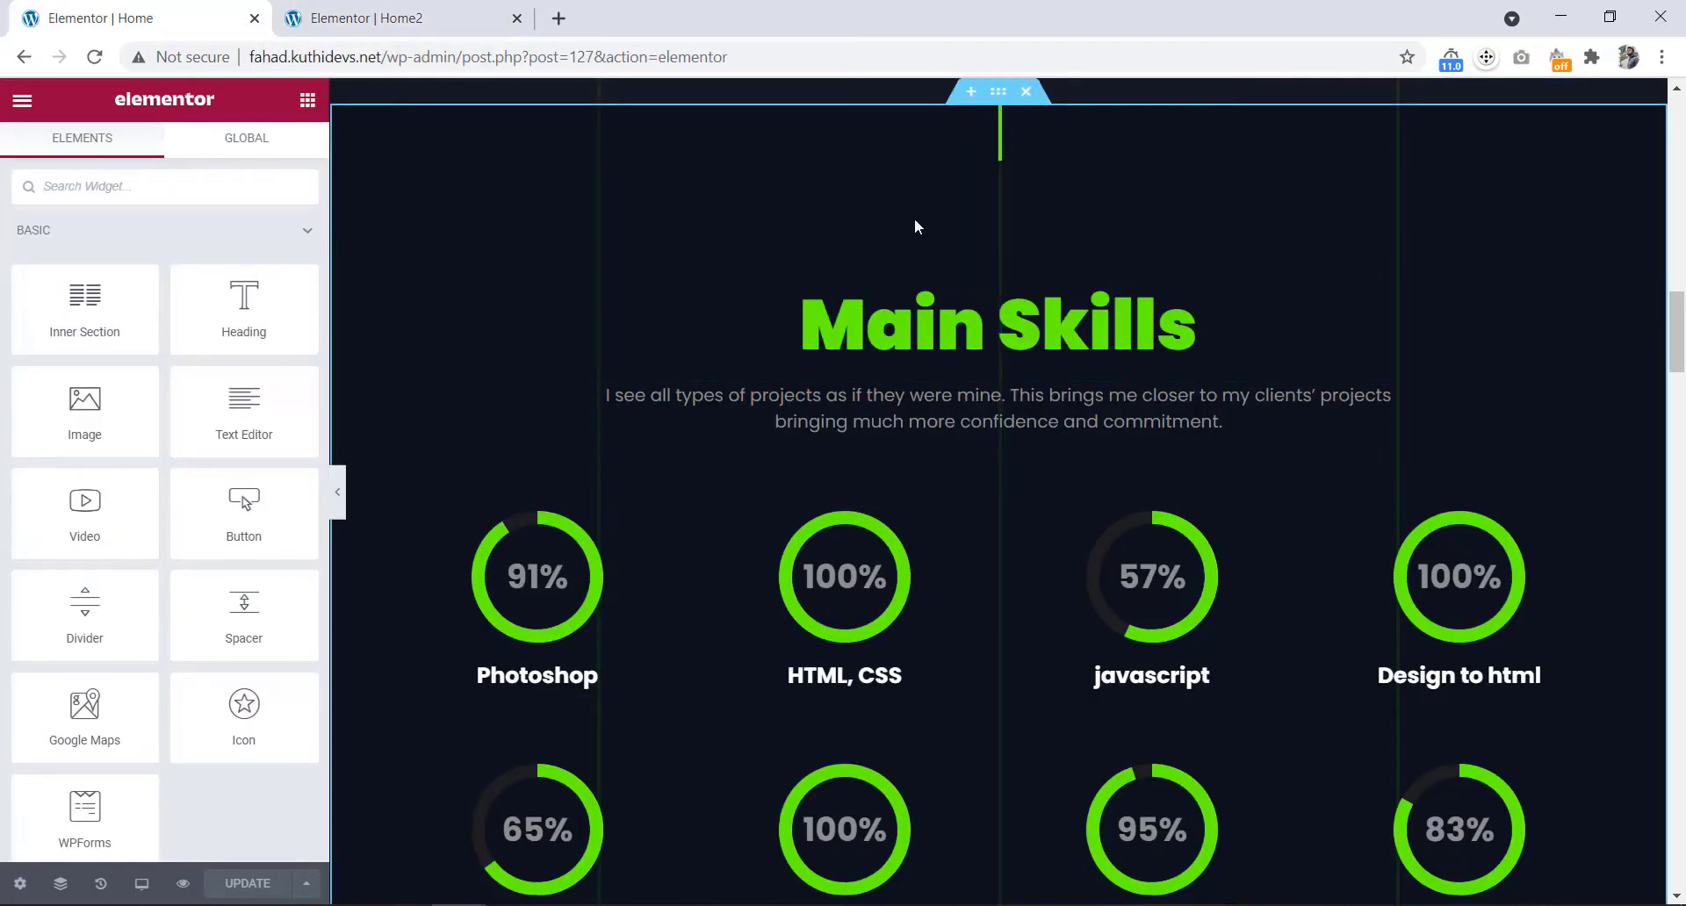
pyautogui.click(395, 18)
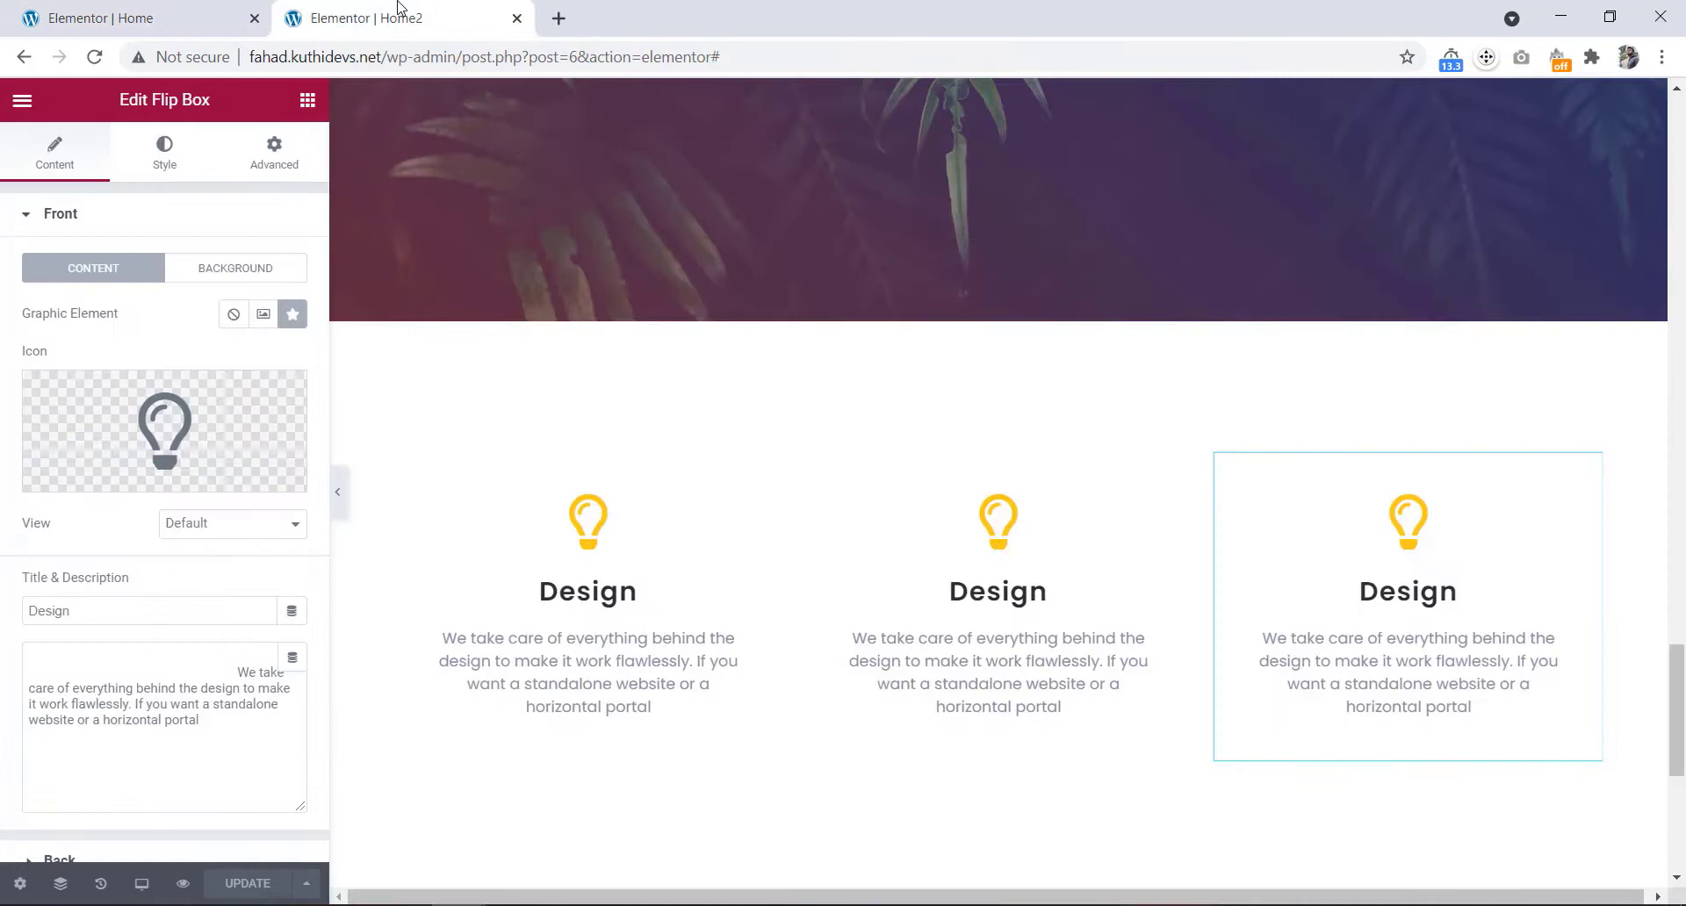
pyautogui.scroll(-3, 832, 613)
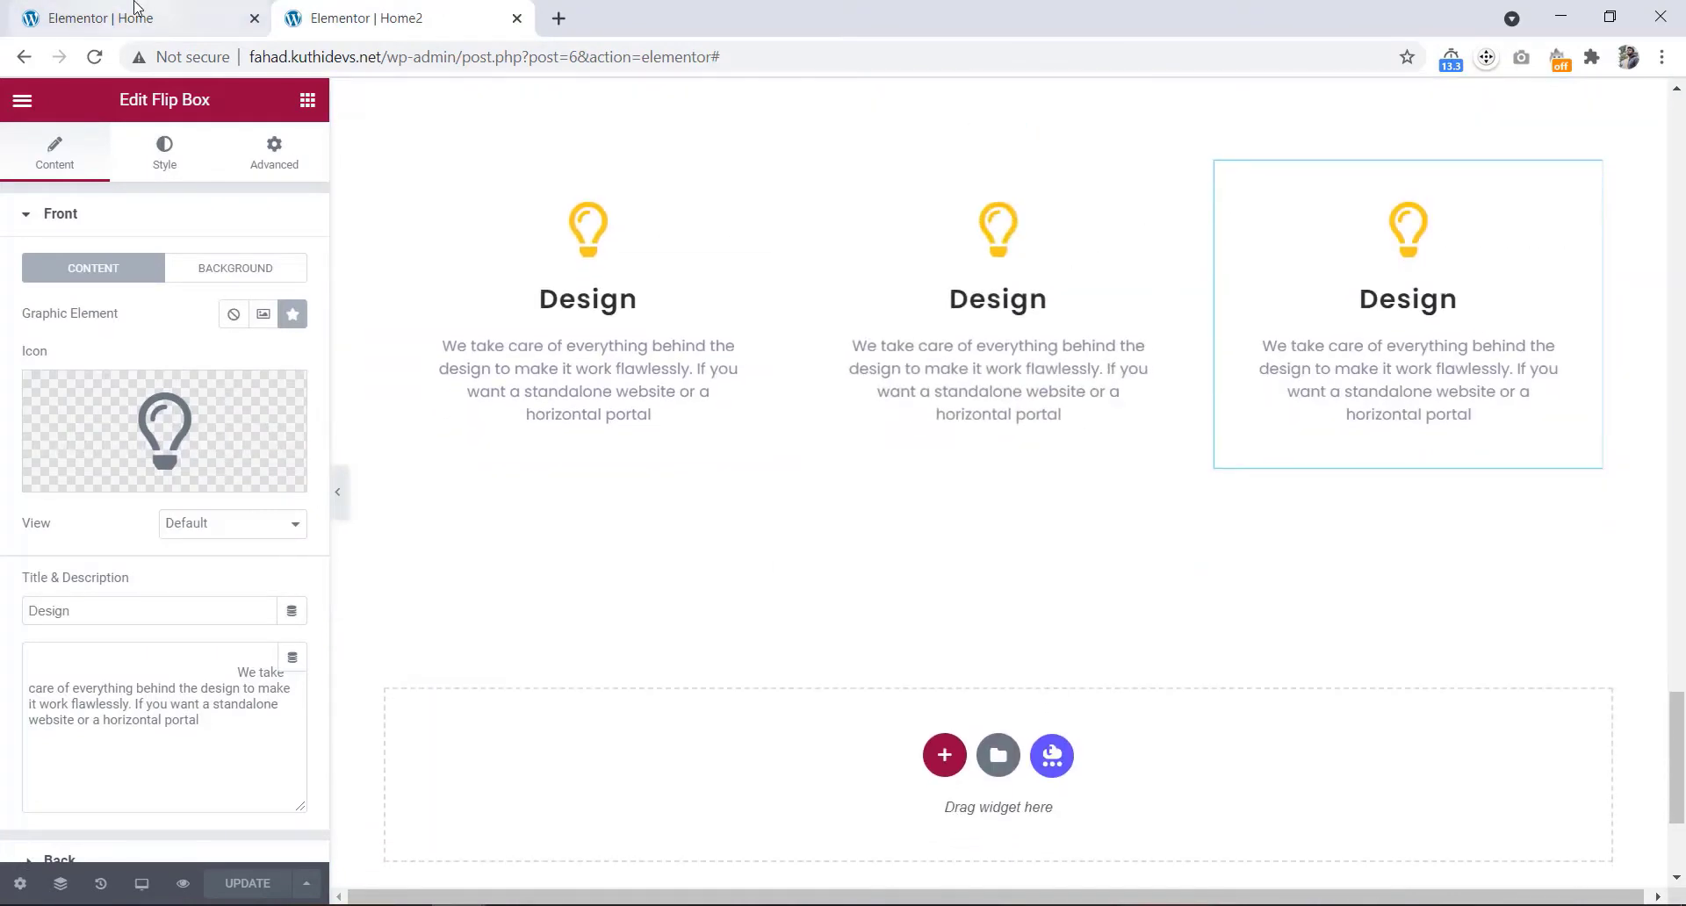
pyautogui.click(136, 11)
pyautogui.scroll(1, 1001, 197)
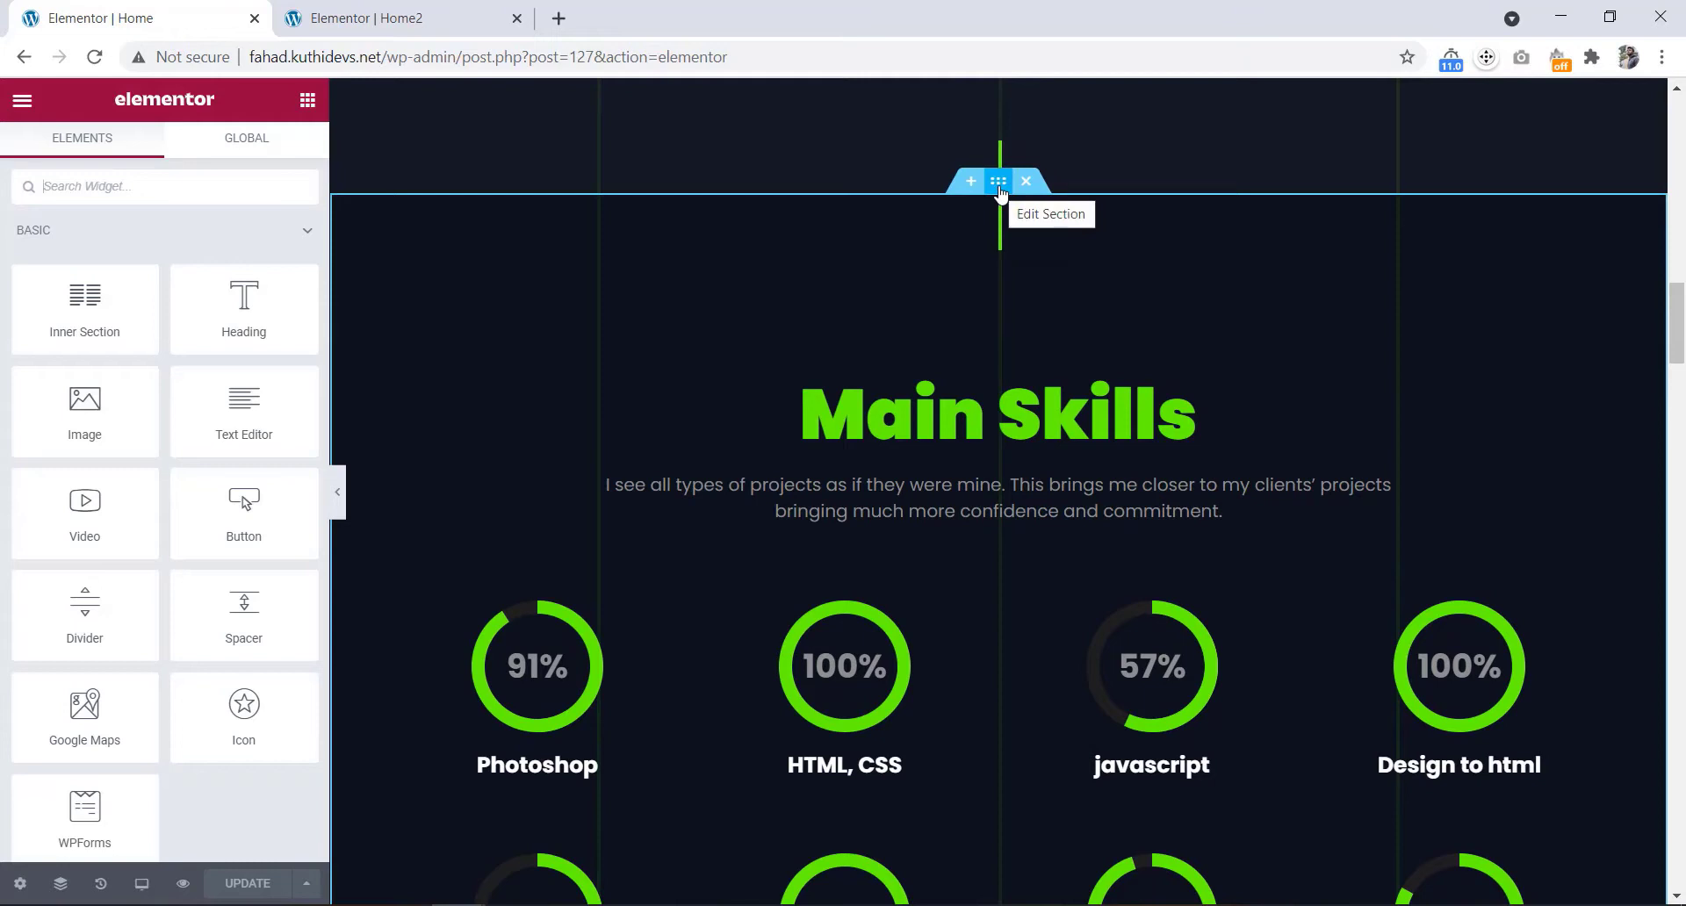
# Save the Main Skills section as a section template named 'Main Skills'
pyautogui.rightClick(999, 192)
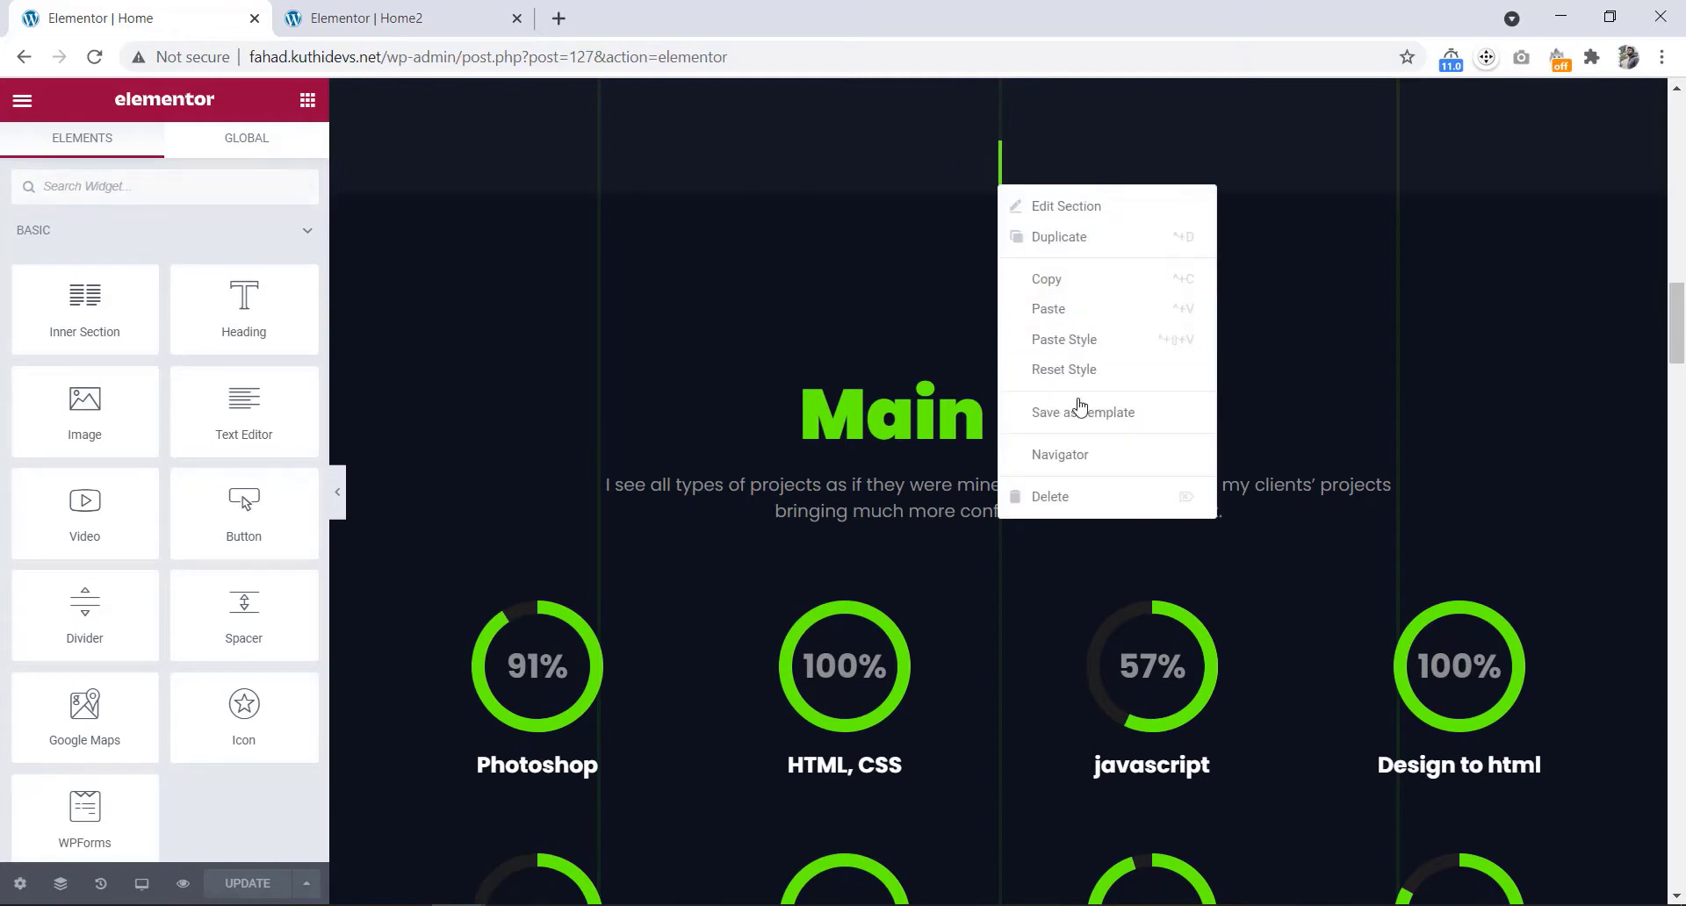
pyautogui.click(1158, 417)
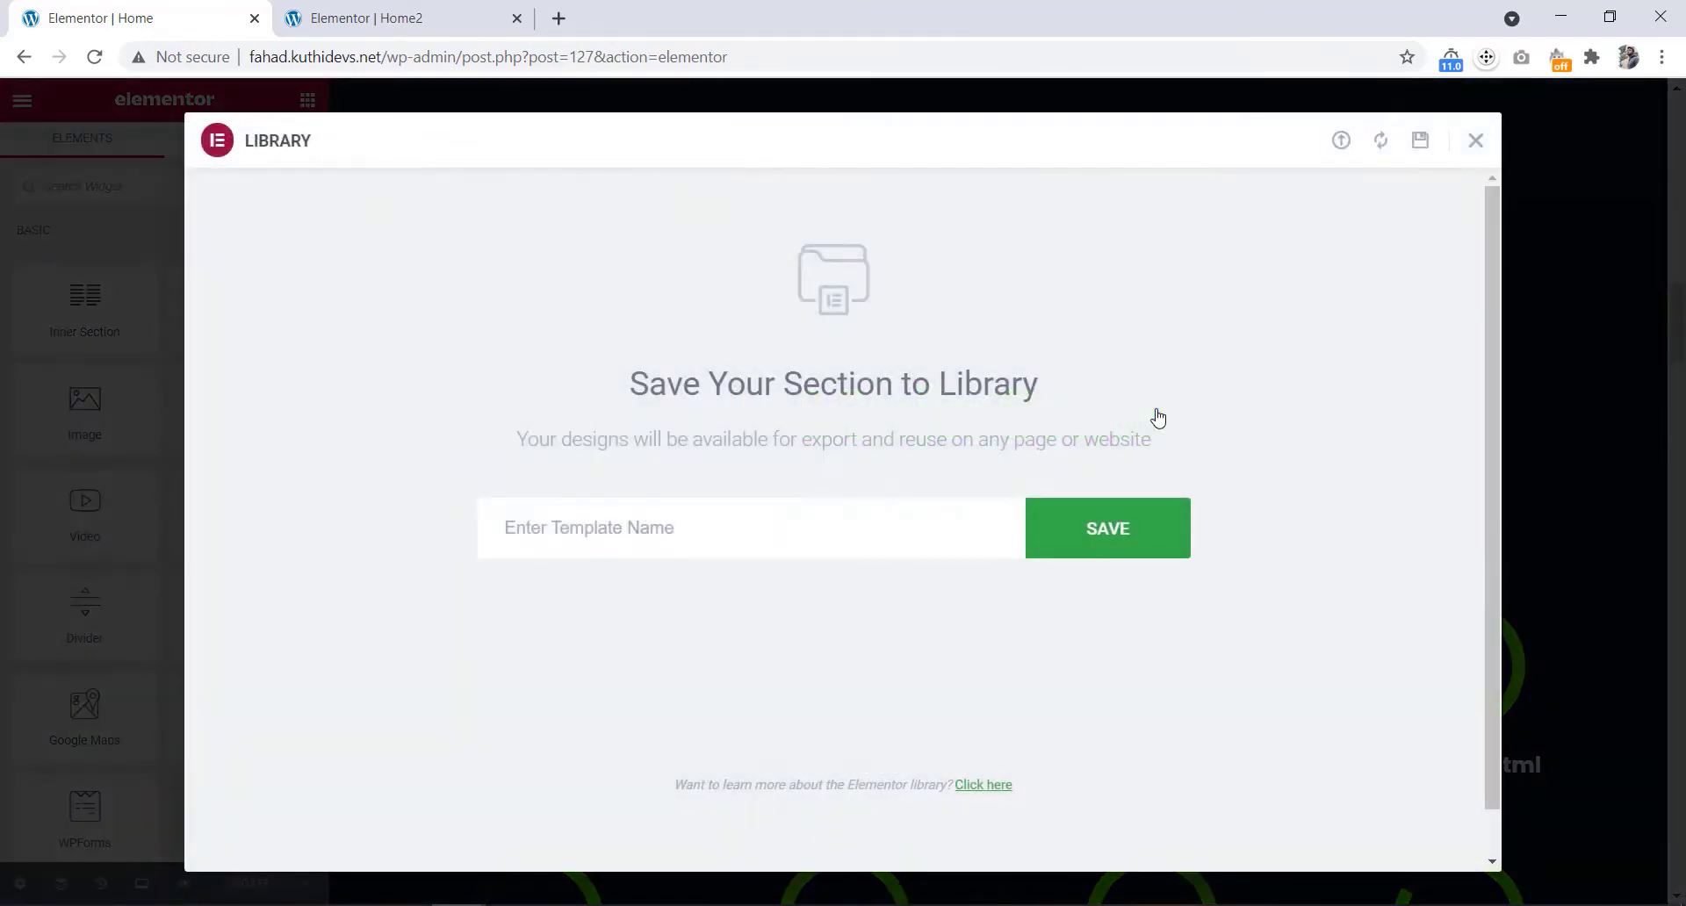
pyautogui.click(644, 525)
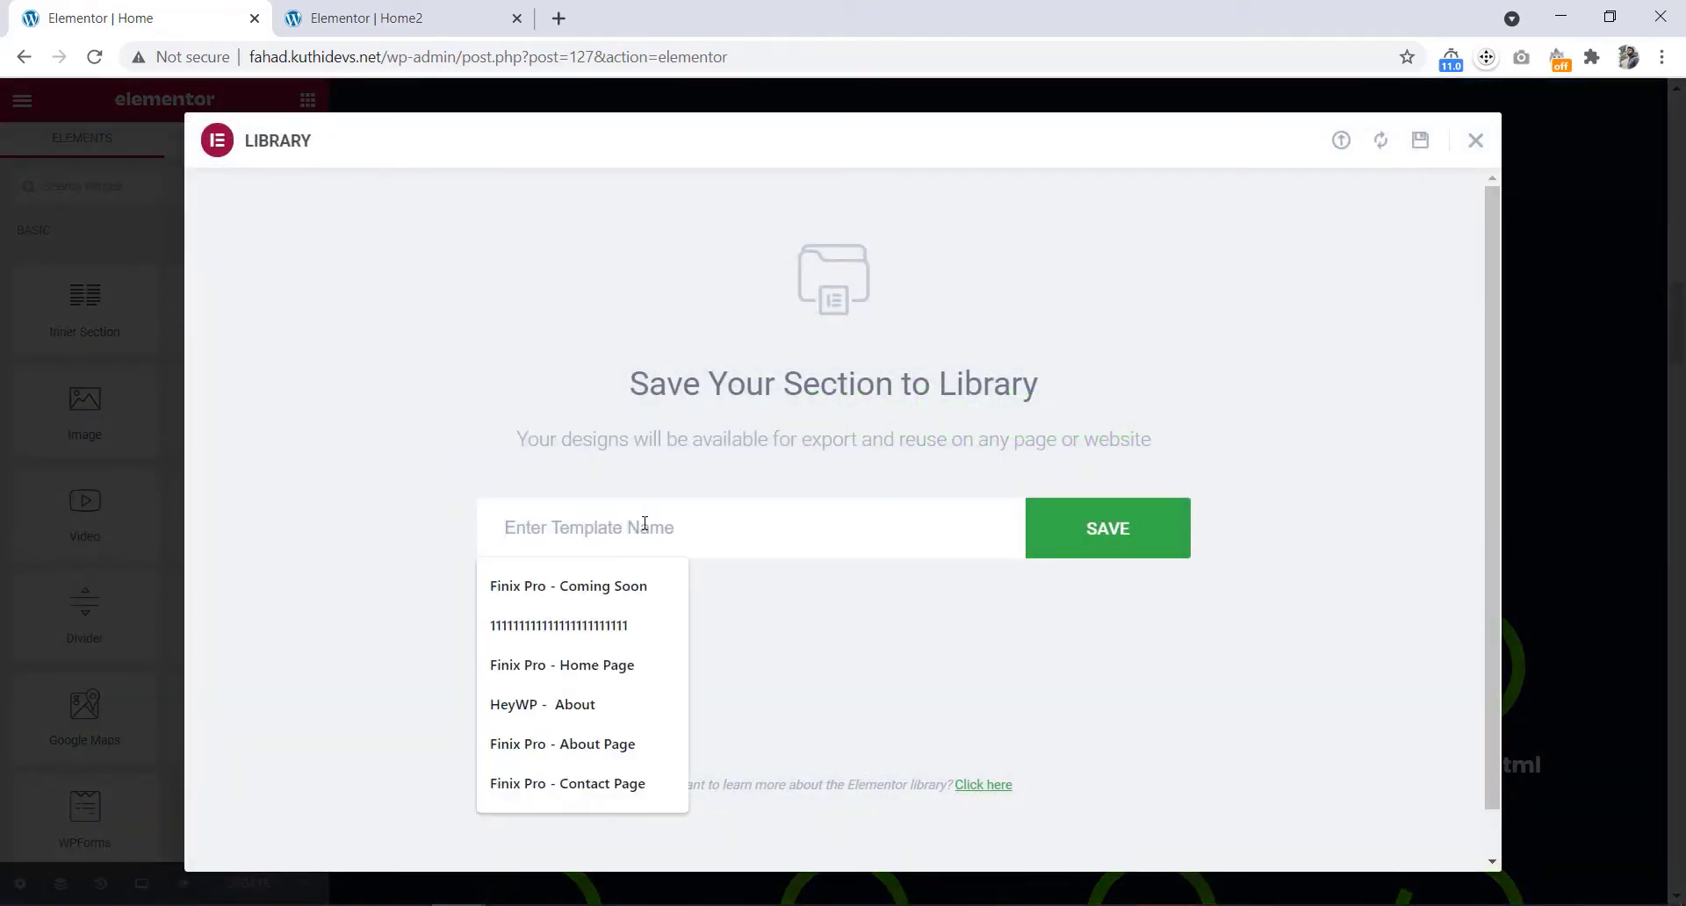
pyautogui.write('Mai')
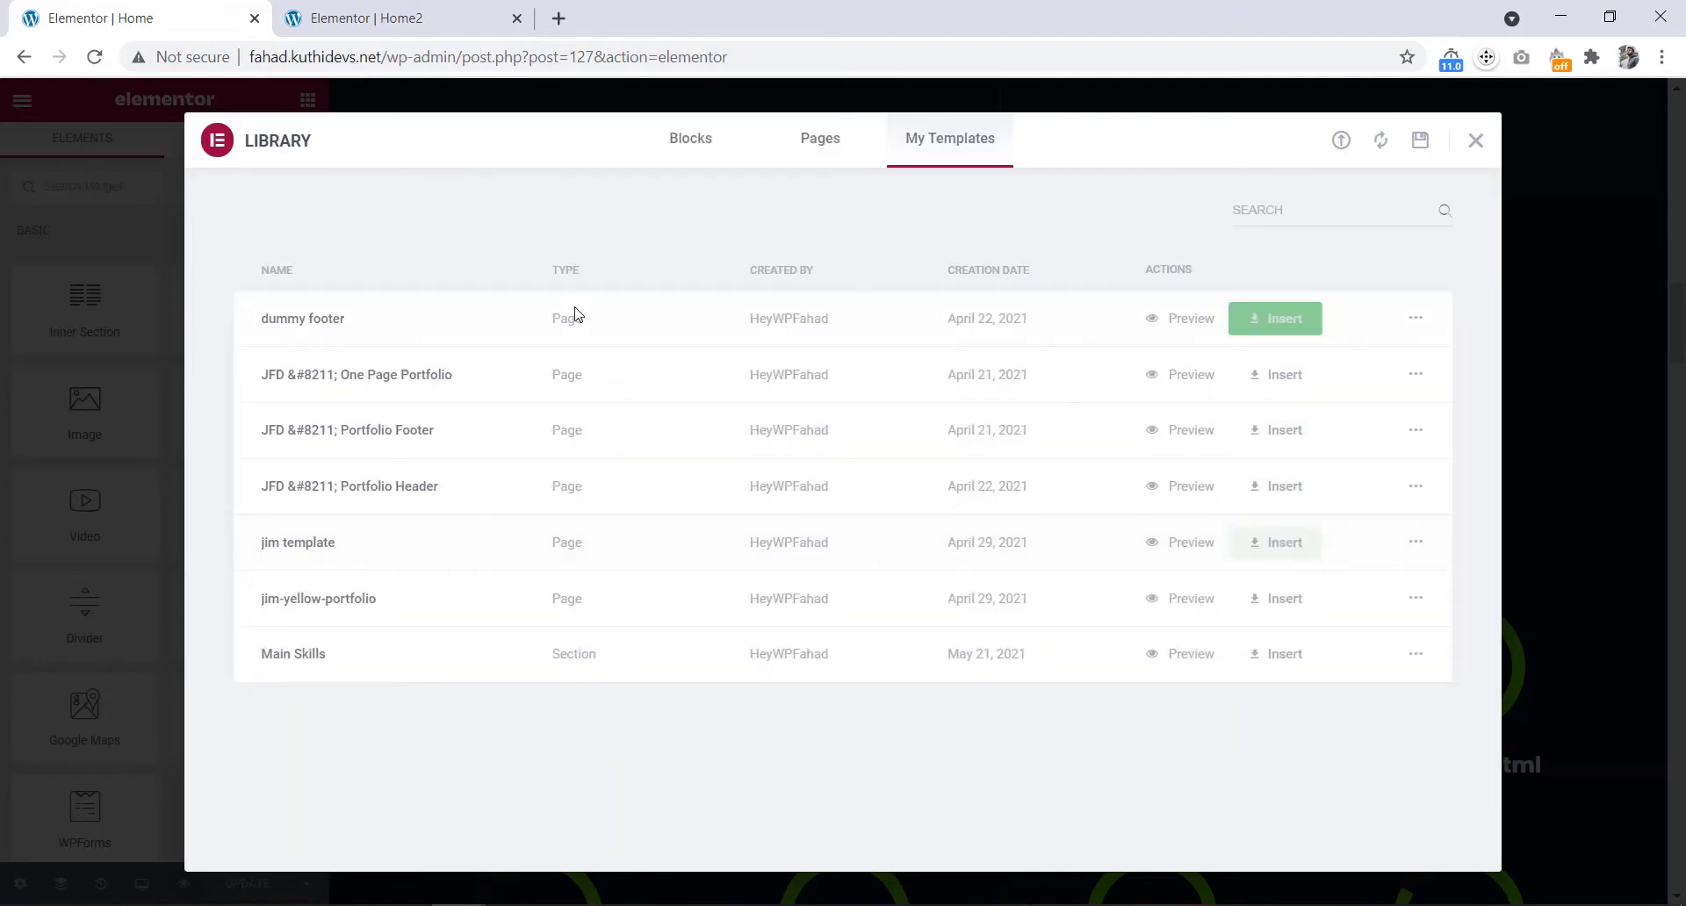
# On Home2, bring up the template library listing the saved Main Skills template
pyautogui.click(378, 16)
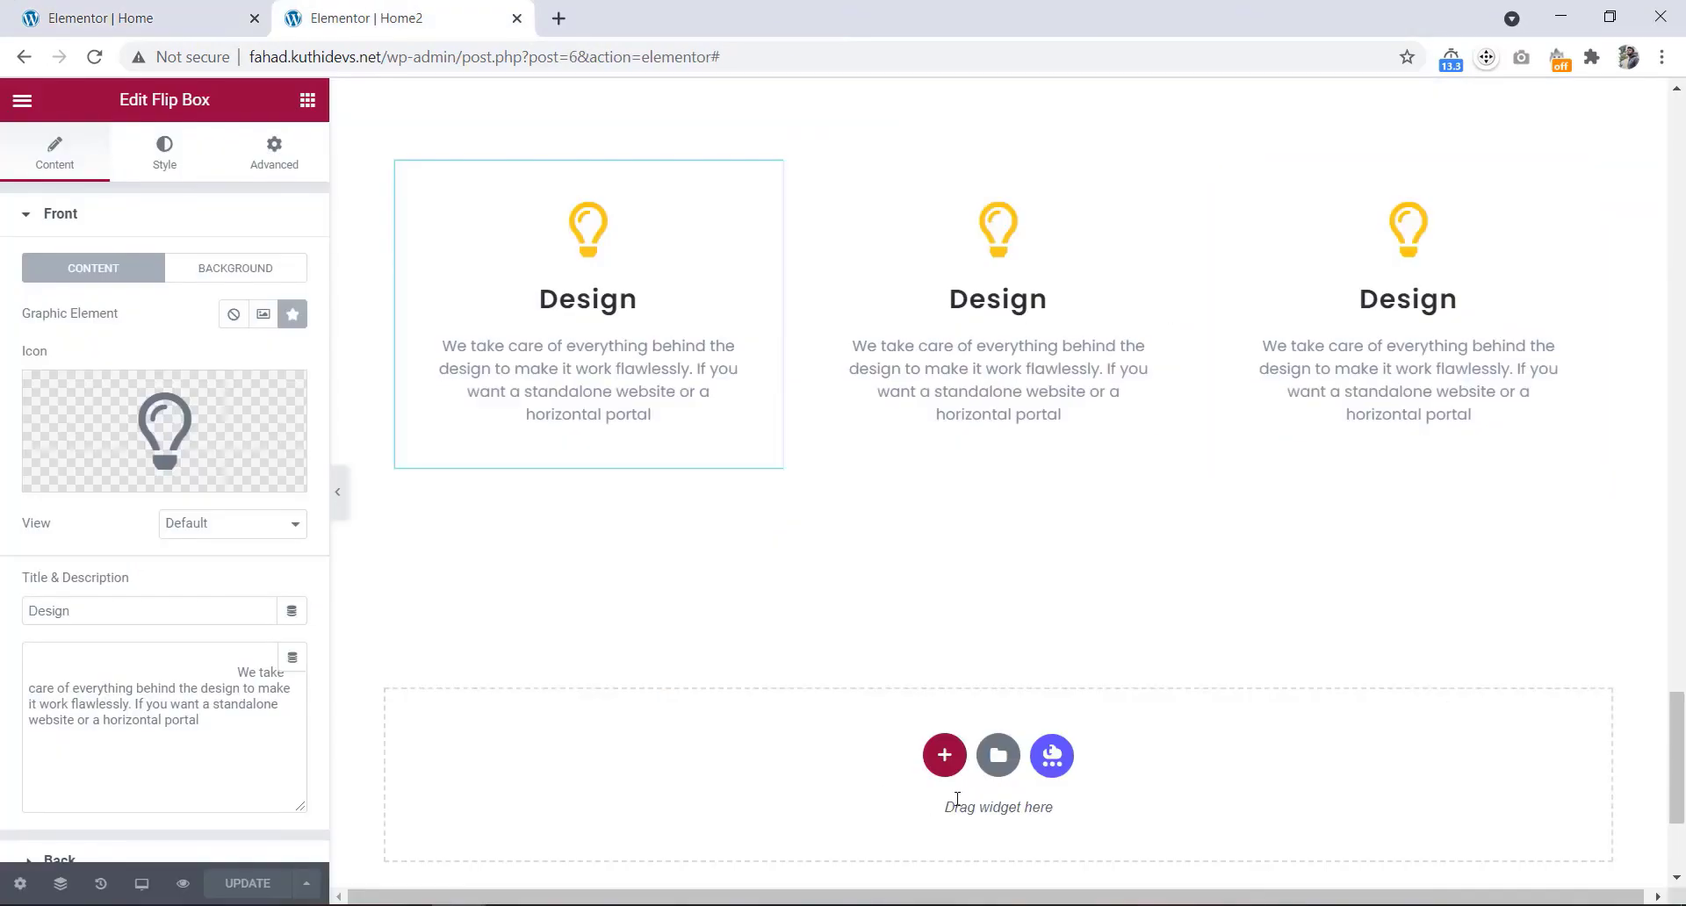
pyautogui.click(999, 756)
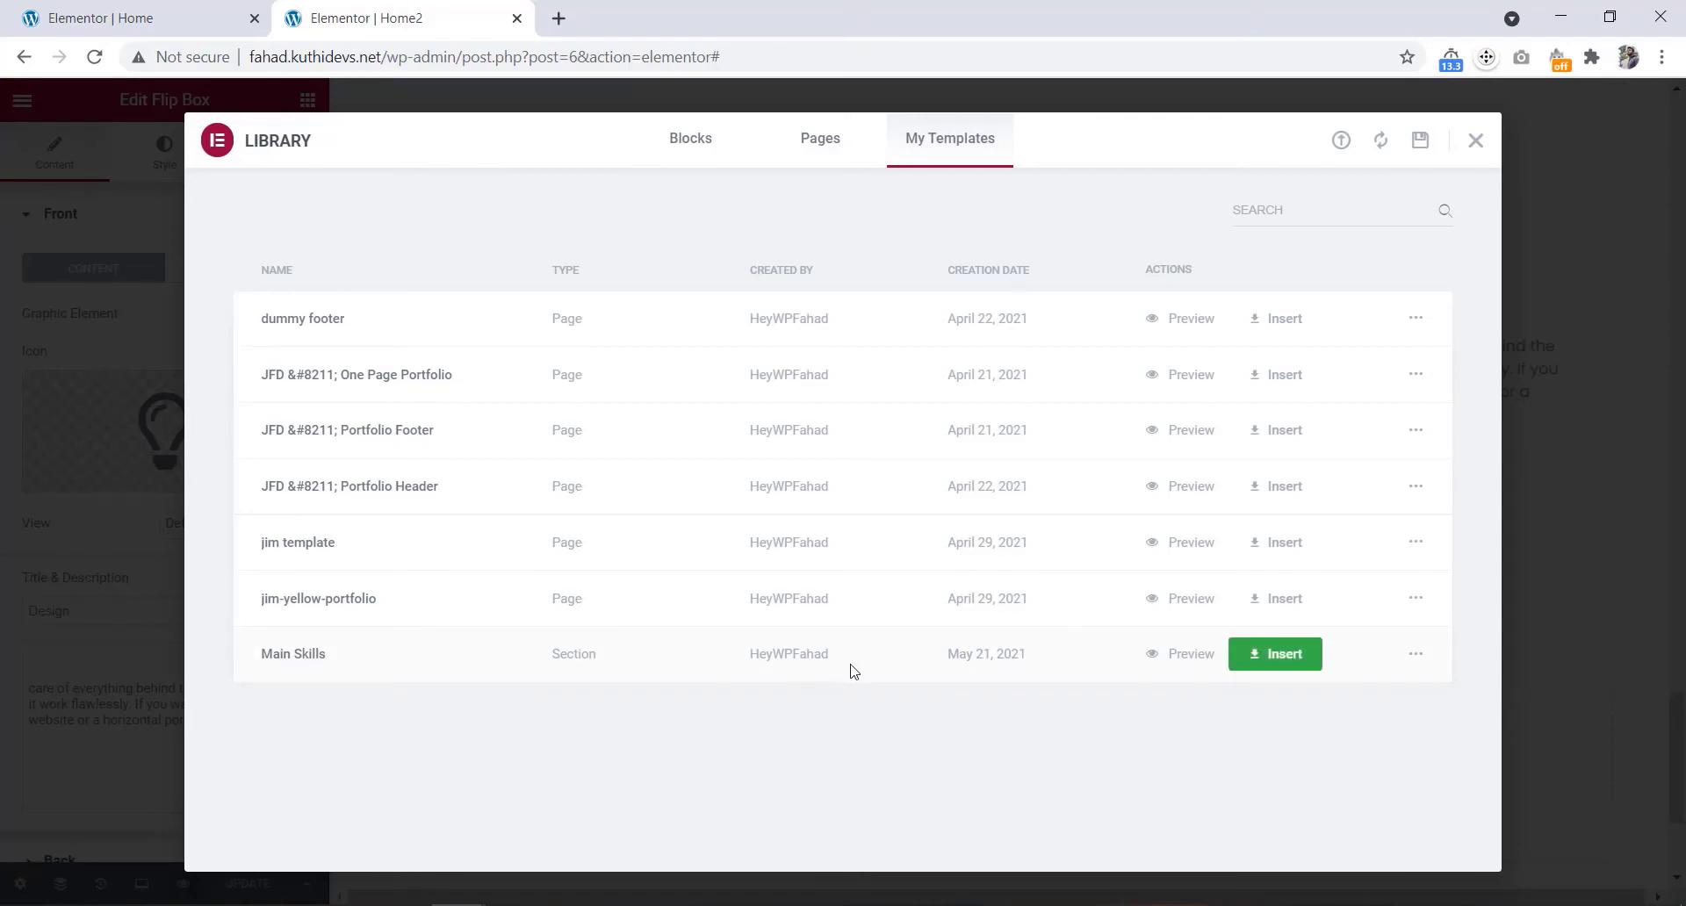
# Insert the Main Skills template into Home2, accepting the document settings import
pyautogui.click(1267, 659)
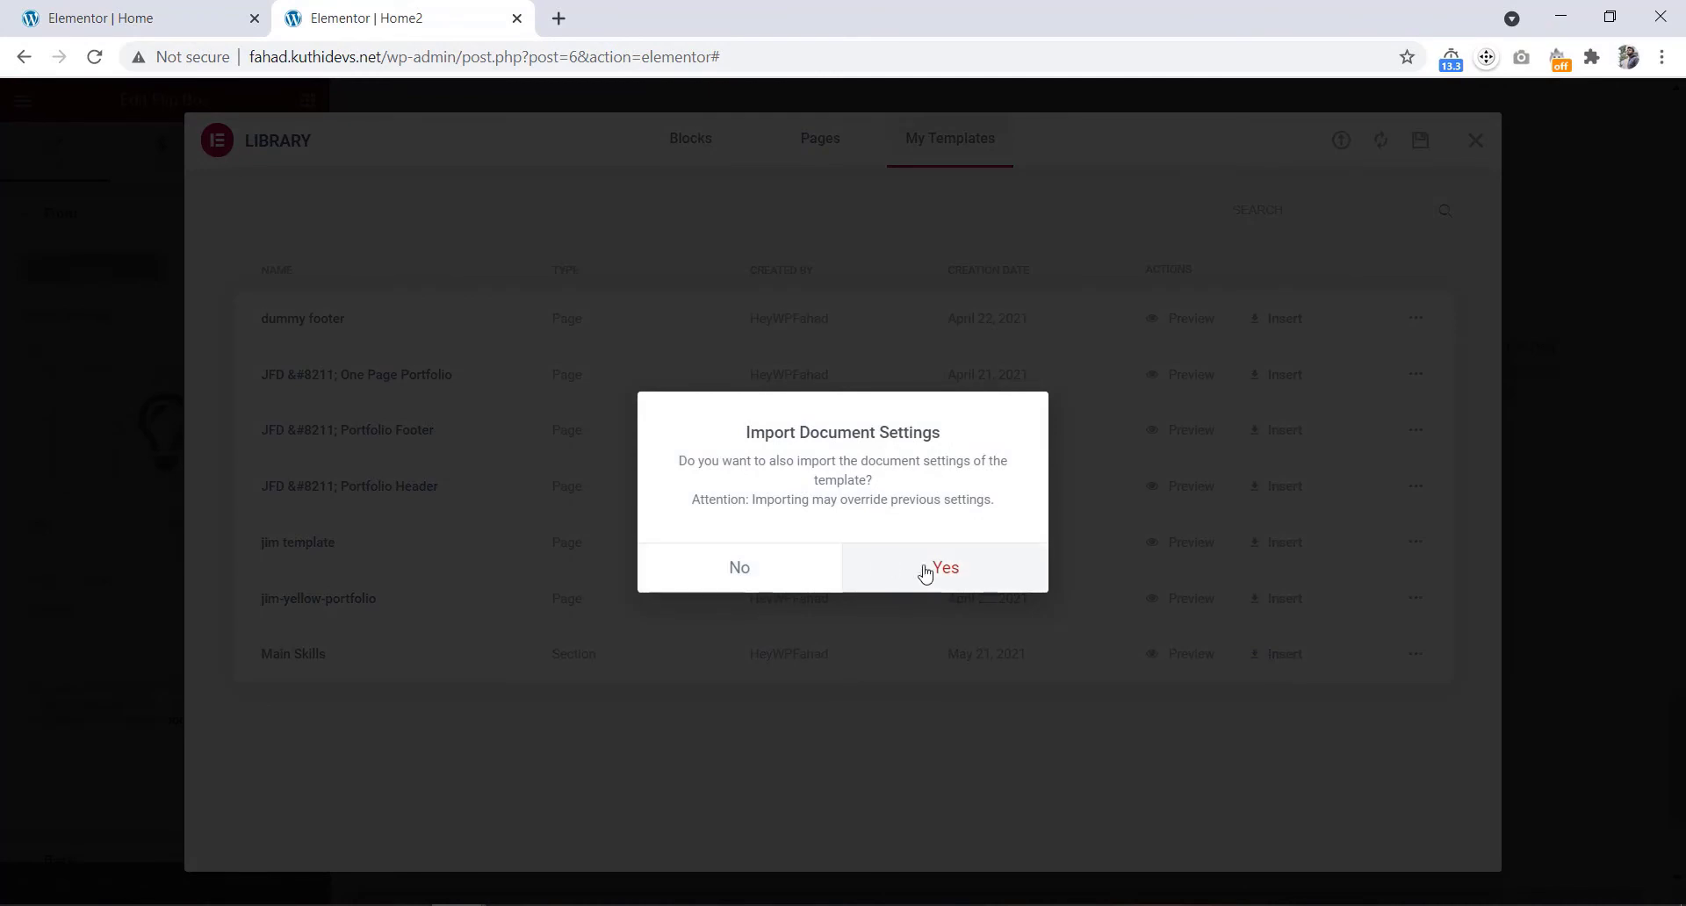
pyautogui.click(943, 570)
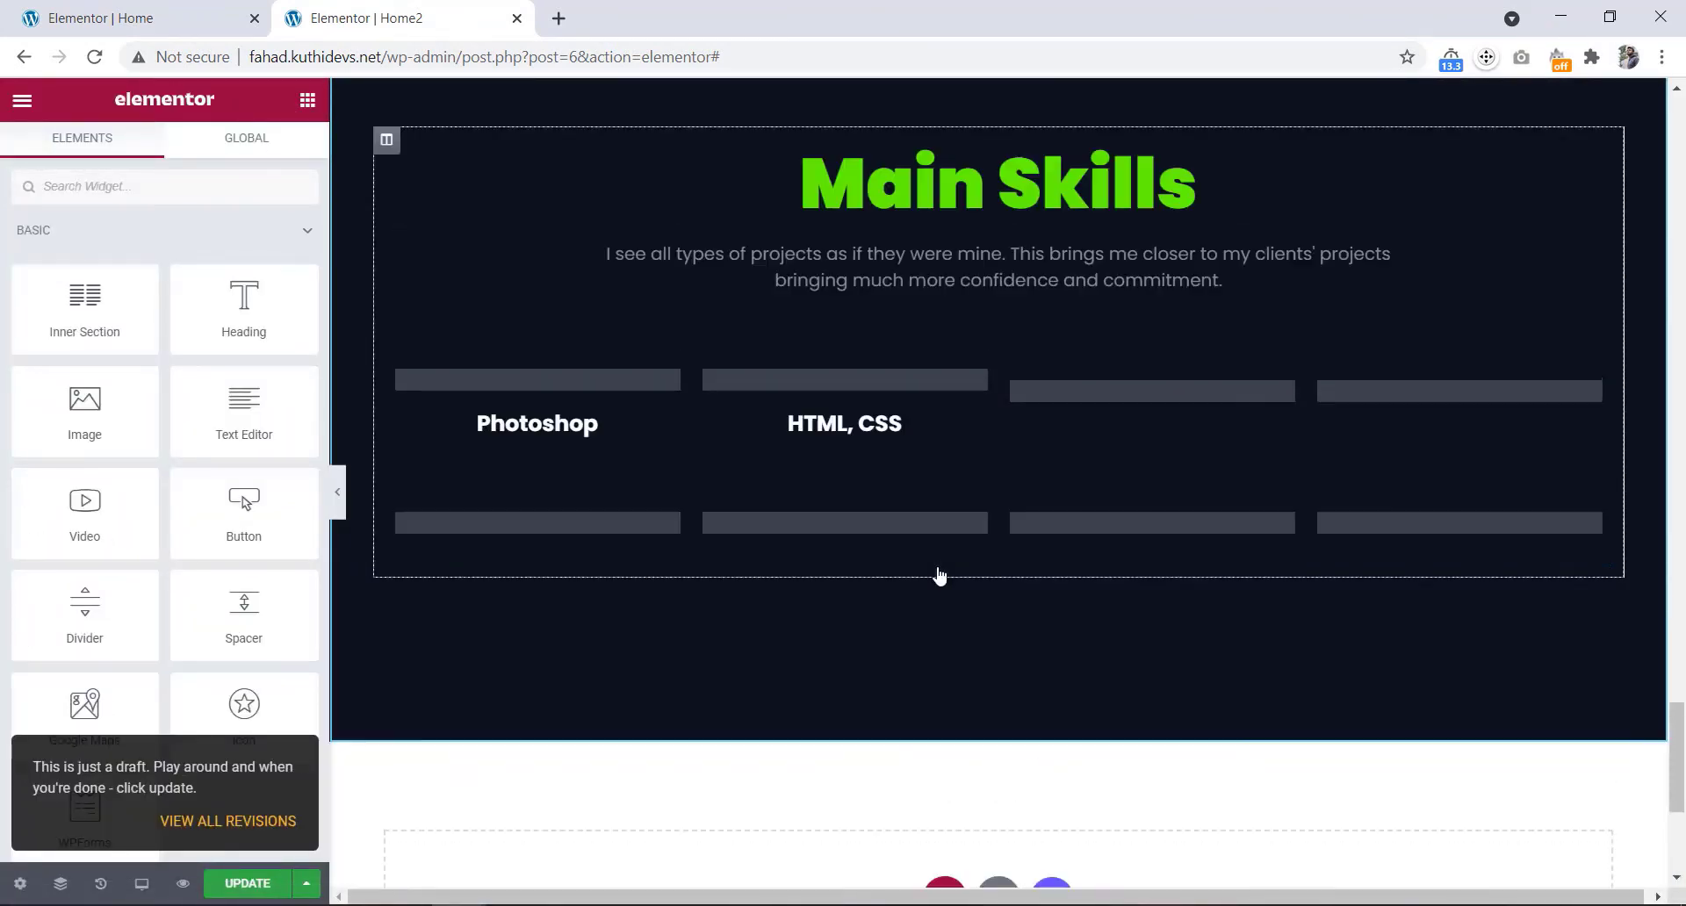
pyautogui.scroll(10, 938, 575)
pyautogui.scroll(-5, 938, 576)
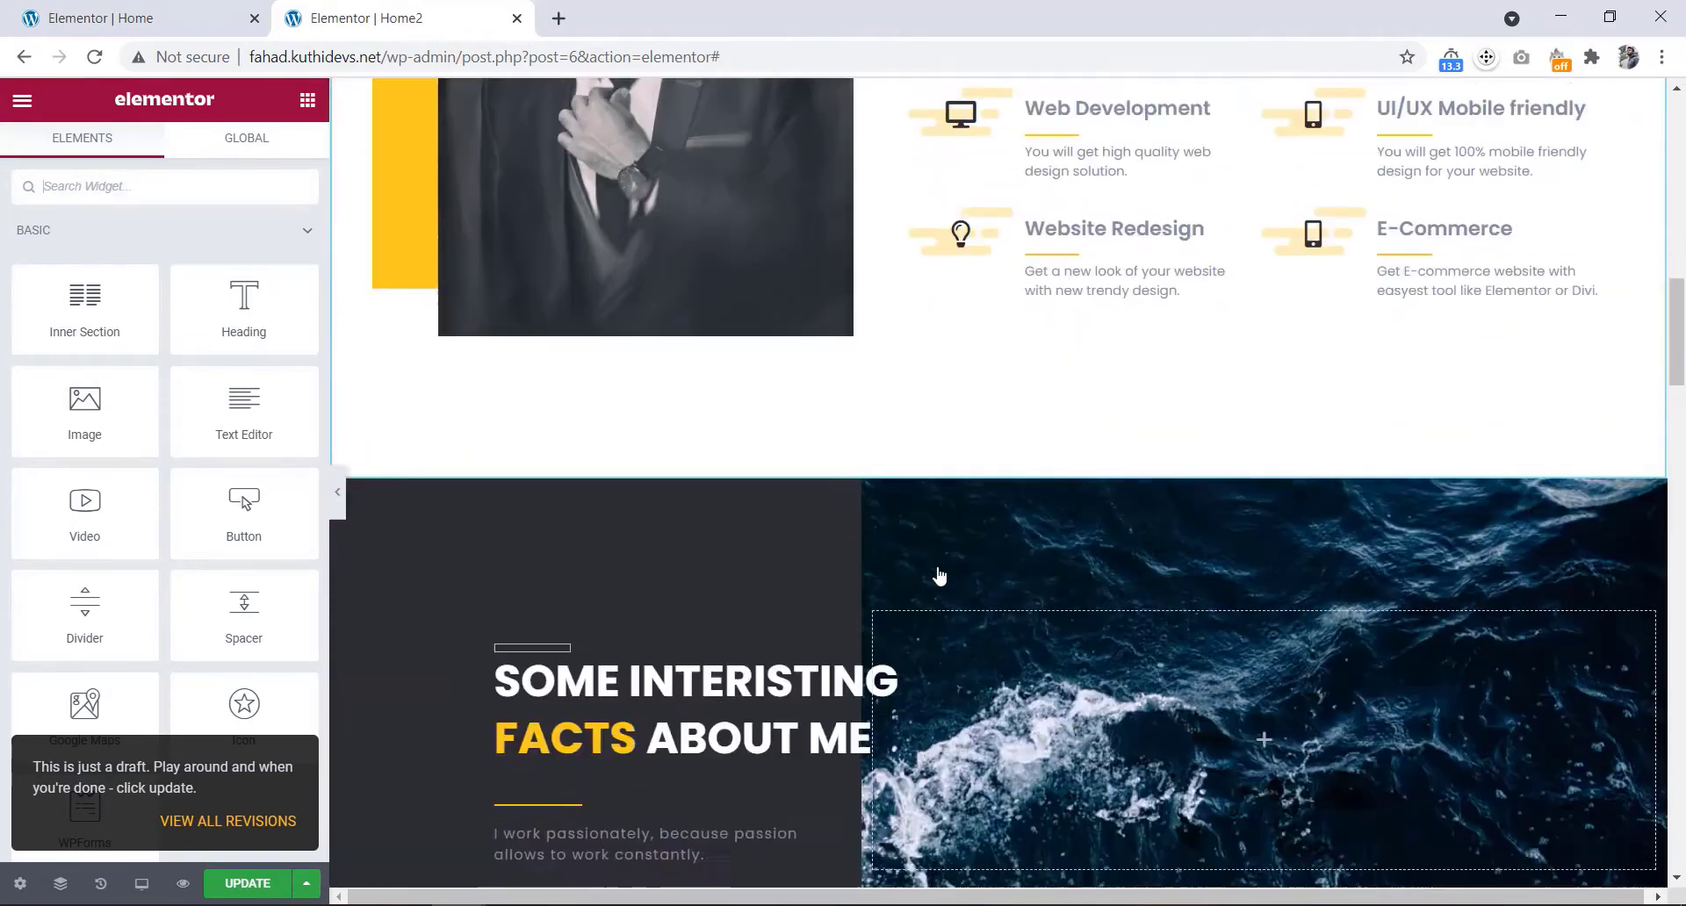
pyautogui.scroll(-5, 938, 576)
pyautogui.scroll(-5, 937, 575)
pyautogui.scroll(-5, 938, 576)
pyautogui.scroll(-2, 938, 576)
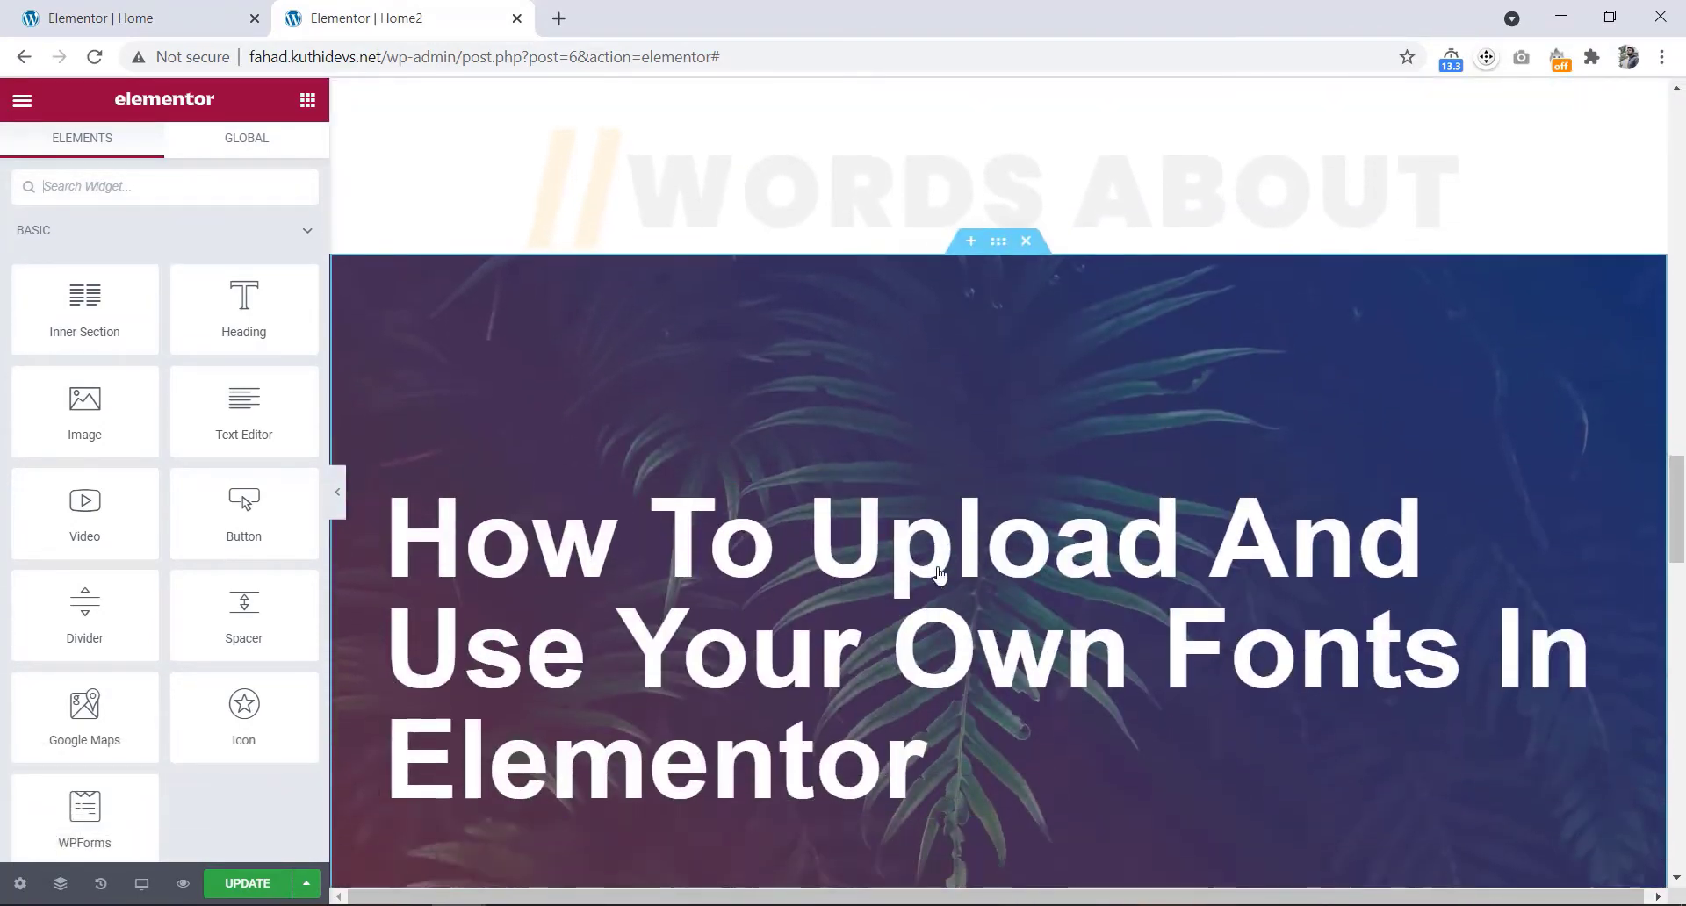
pyautogui.scroll(8, 938, 575)
pyautogui.scroll(-3, 938, 576)
pyautogui.scroll(2, 938, 575)
pyautogui.scroll(1, 938, 576)
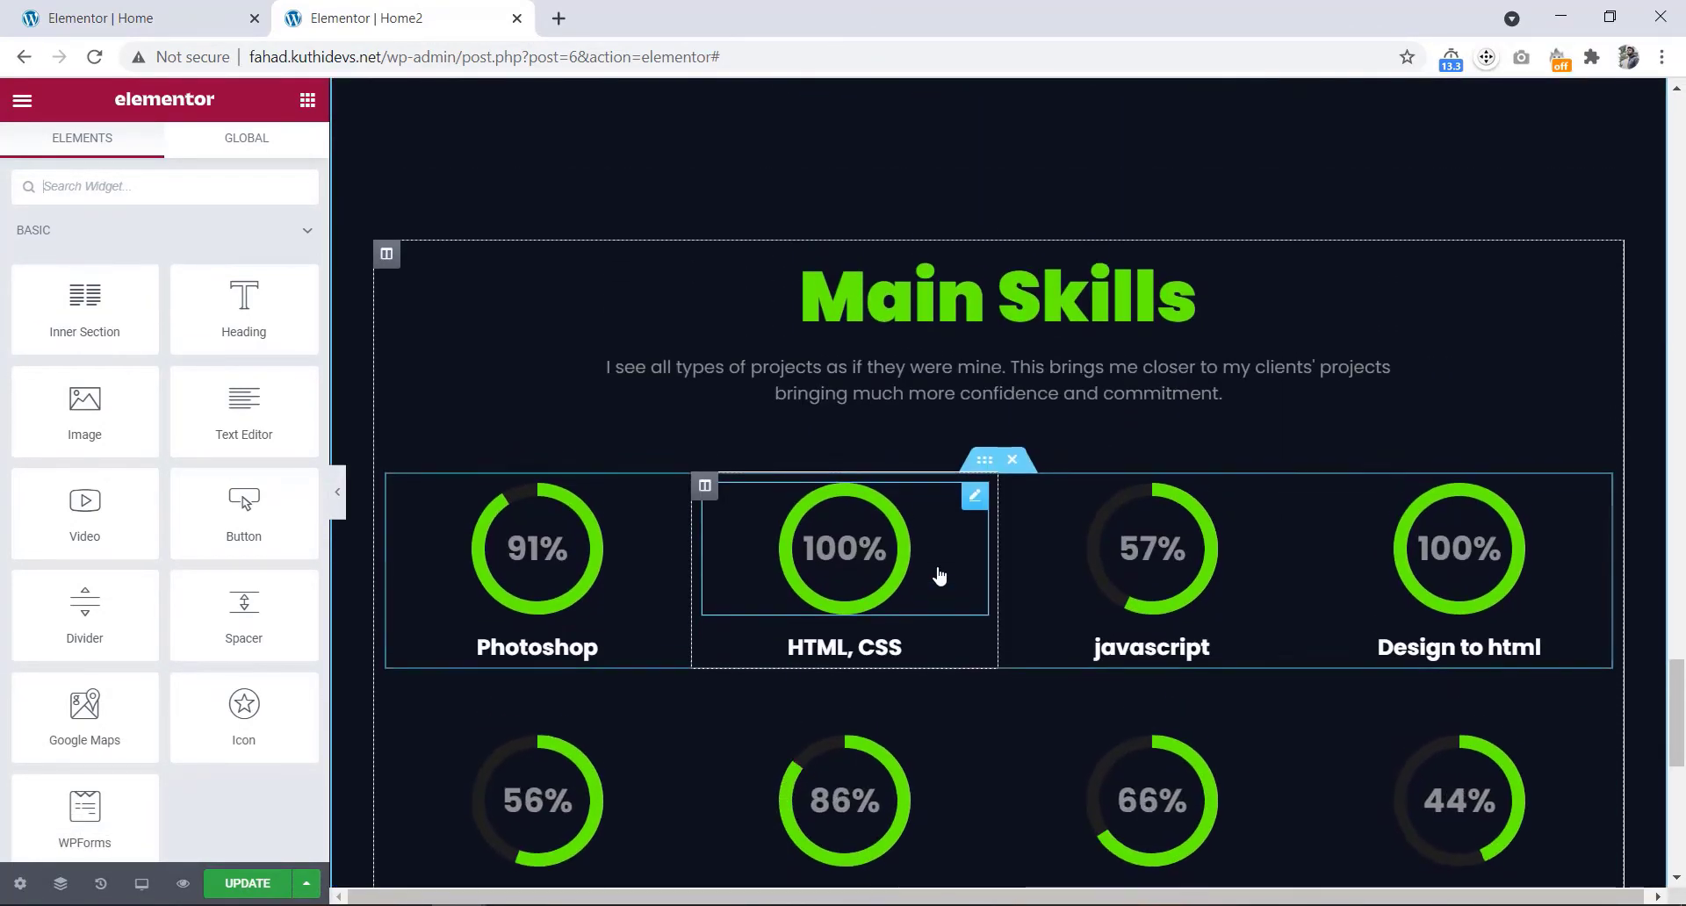
pyautogui.scroll(1, 951, 442)
pyautogui.scroll(-1, 951, 441)
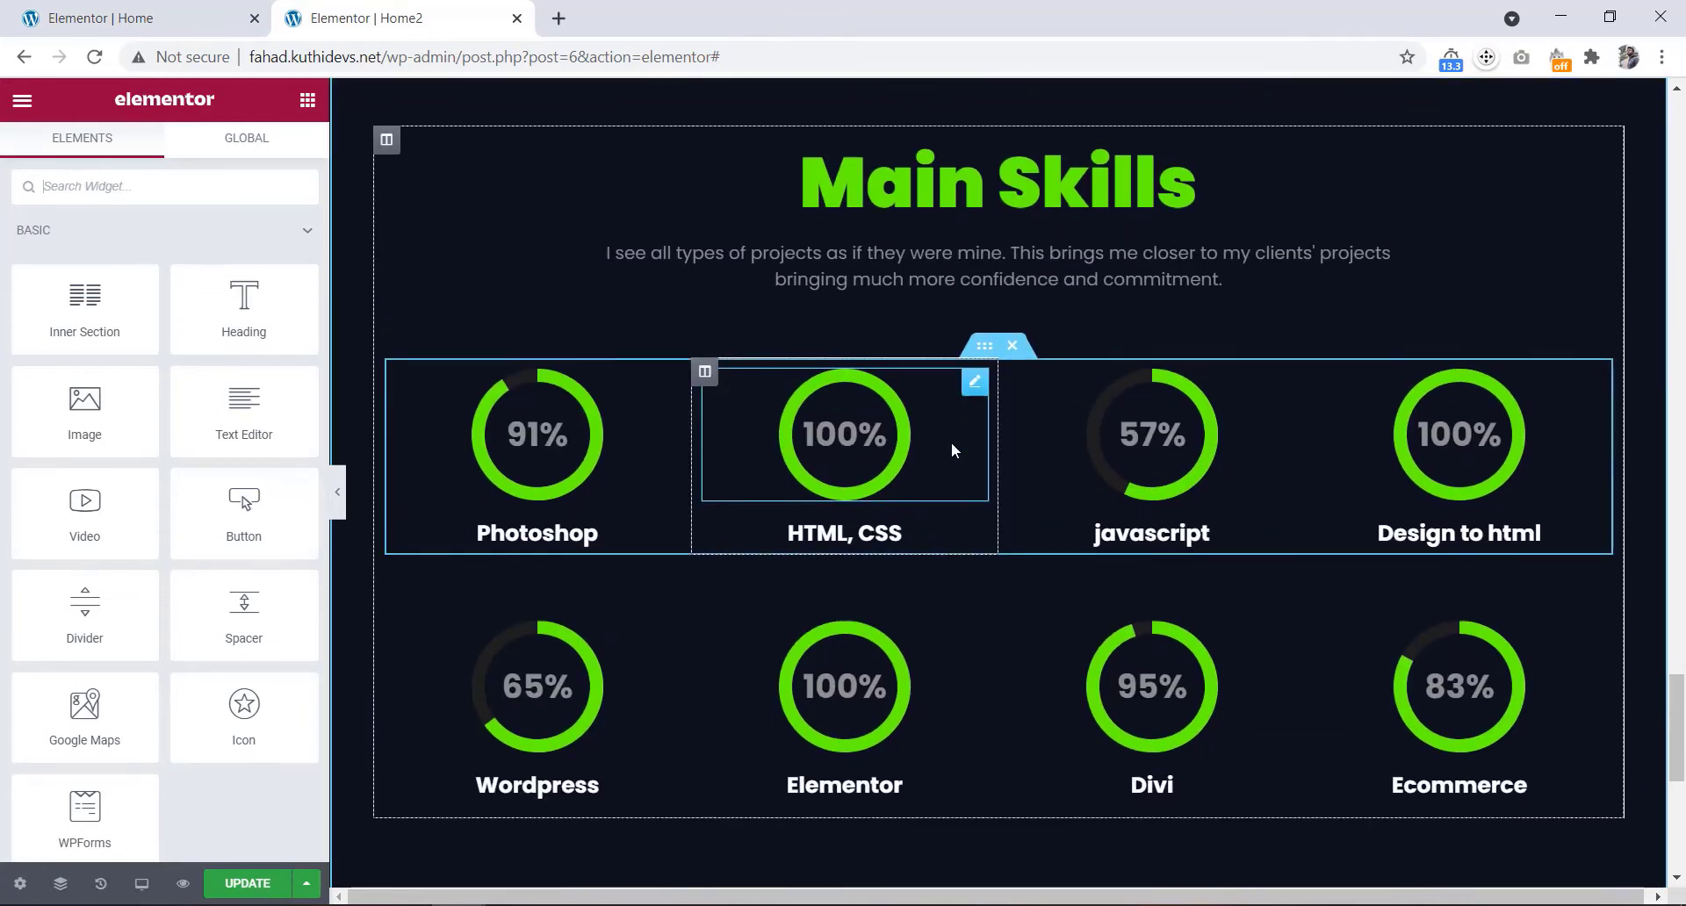
pyautogui.scroll(1, 950, 441)
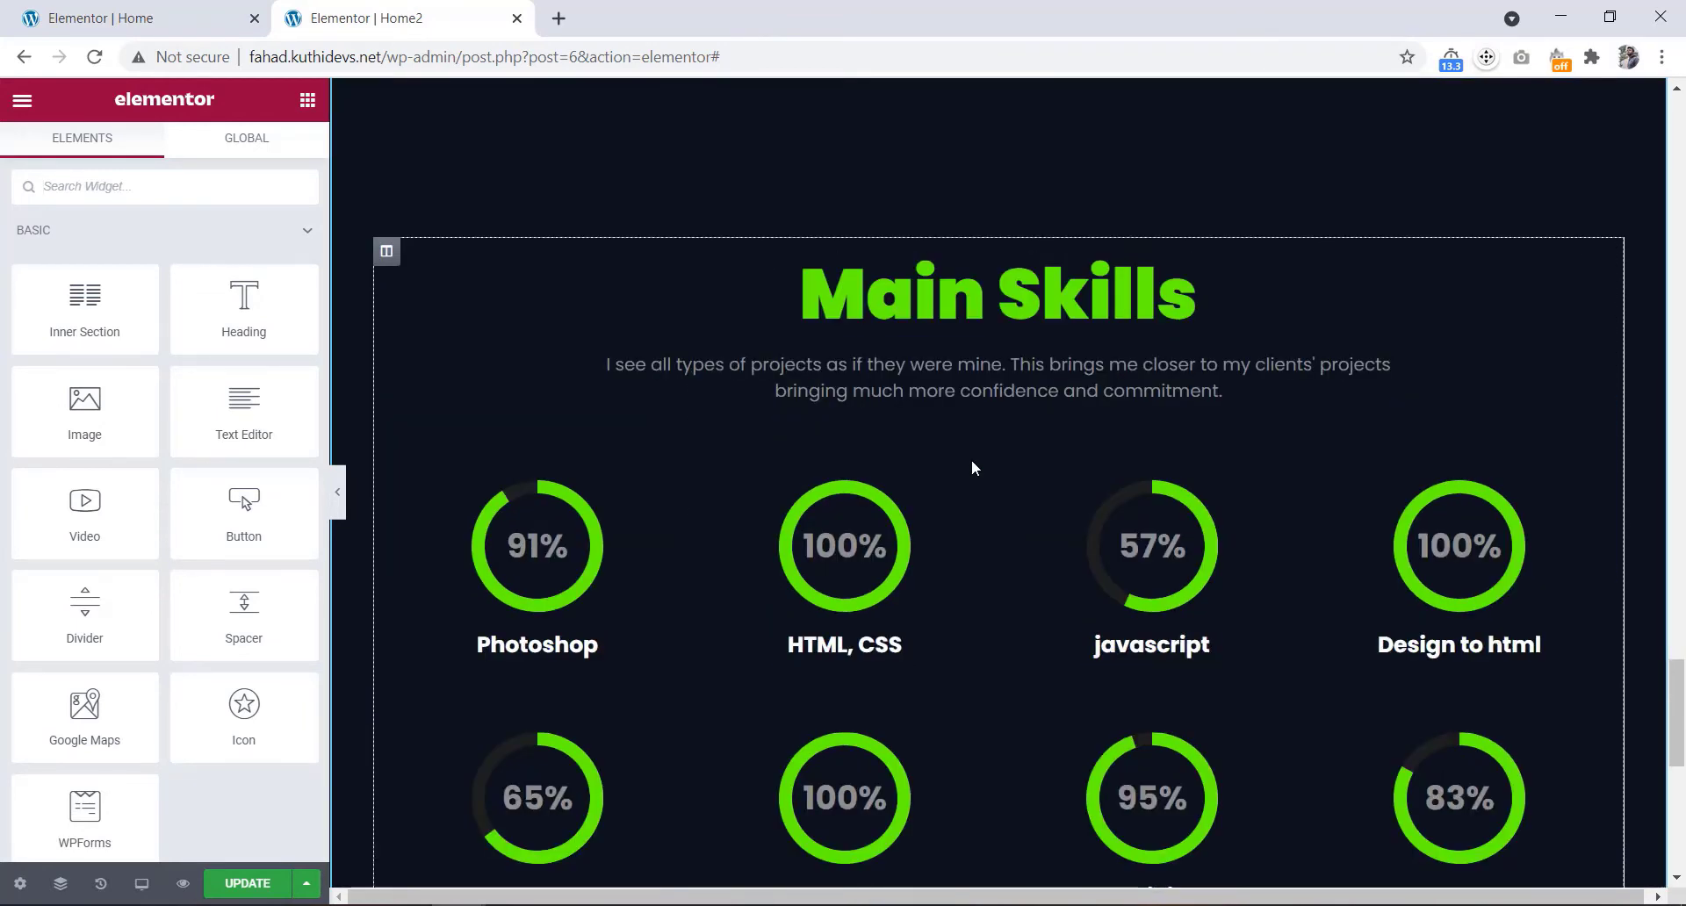